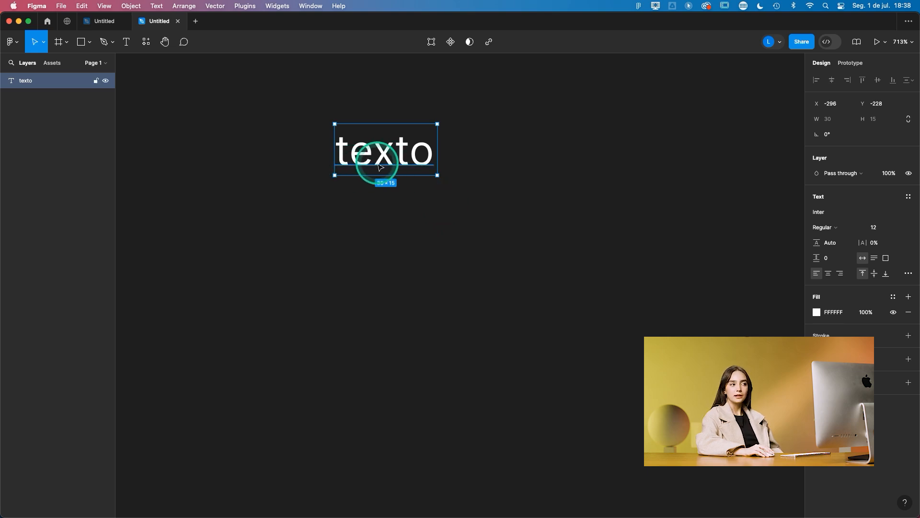
Try appending "gaysgyaay" to the existing text "texto".
left_click_drag(505, 310, 398, 299)
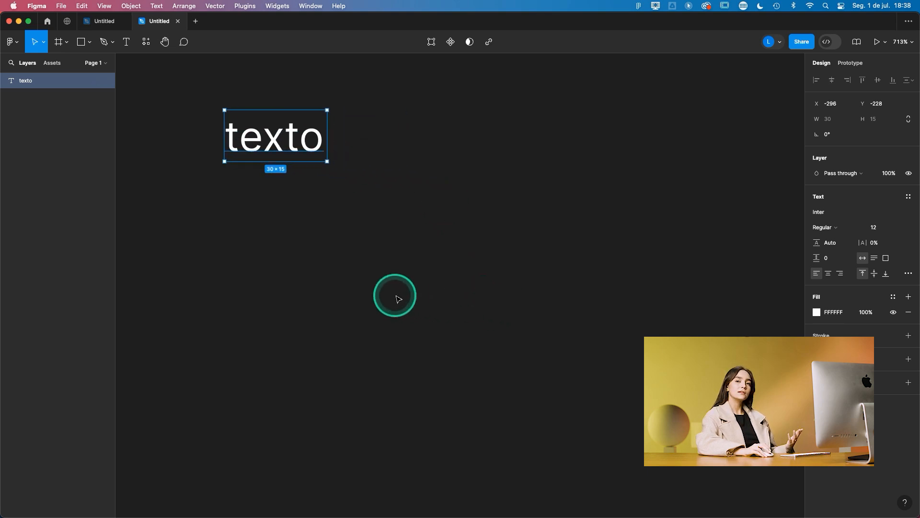
double_click(298, 148)
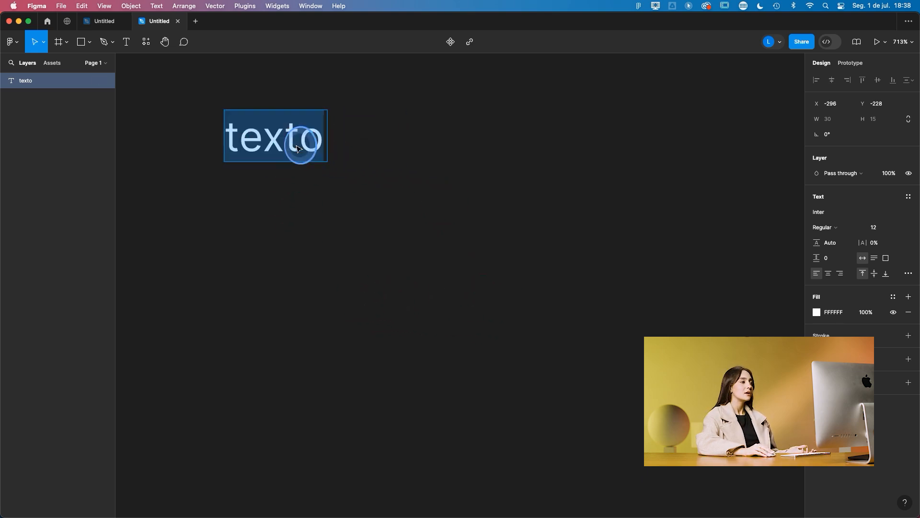
left_click(321, 141)
type("gaysgyaay")
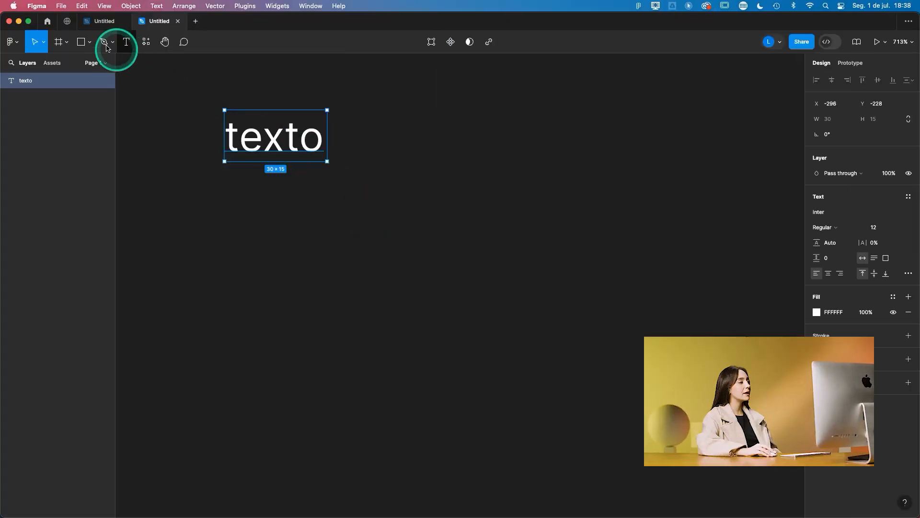
Draw a fixed-size text box about 102 × 71 below the existing text and fill it with "texto juashd" and more random letters.
left_click(129, 42)
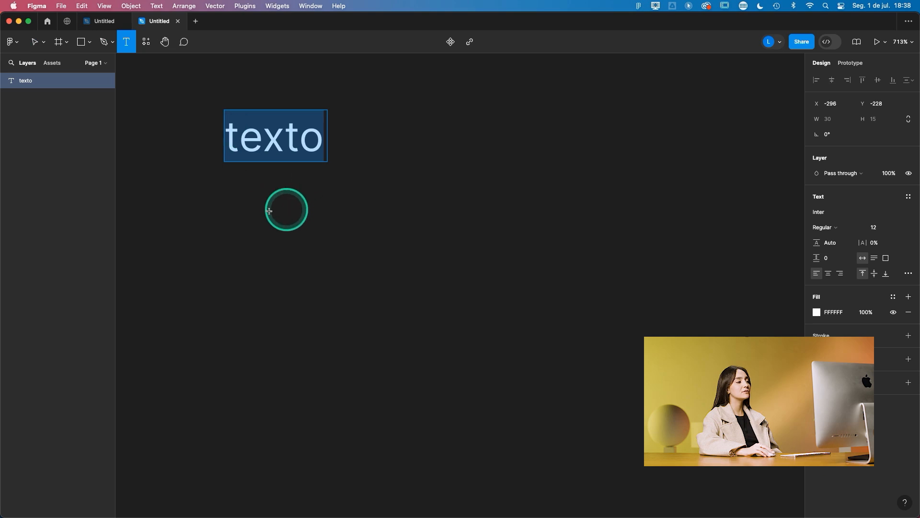
left_click_drag(242, 212, 590, 455)
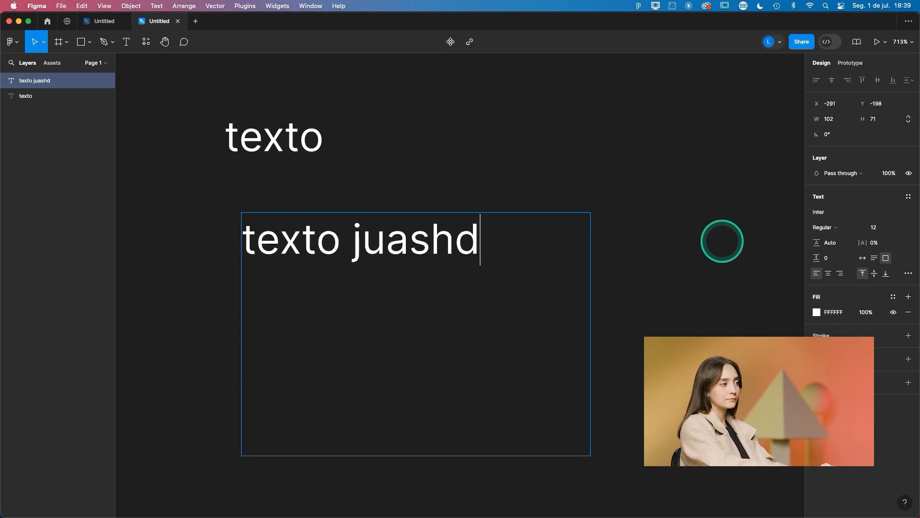
type("dbsjhbdbshdbhsbdhbh")
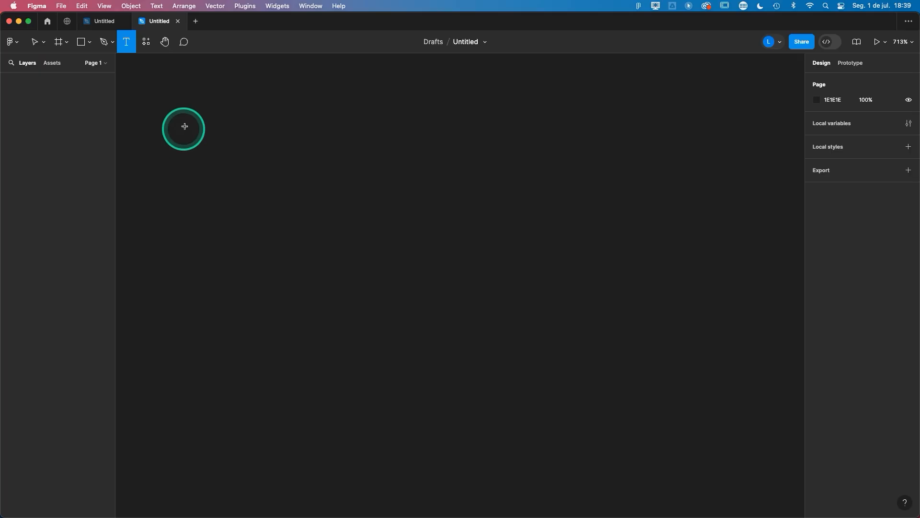
Draw a fixed-size text box about 143 × 94 on the empty canvas containing the word "texto".
left_click_drag(185, 126, 675, 445)
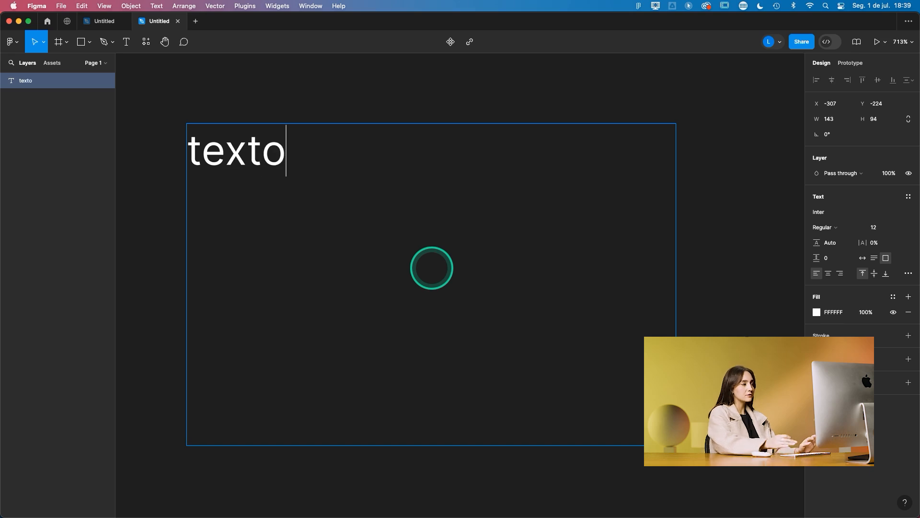
key("Escape")
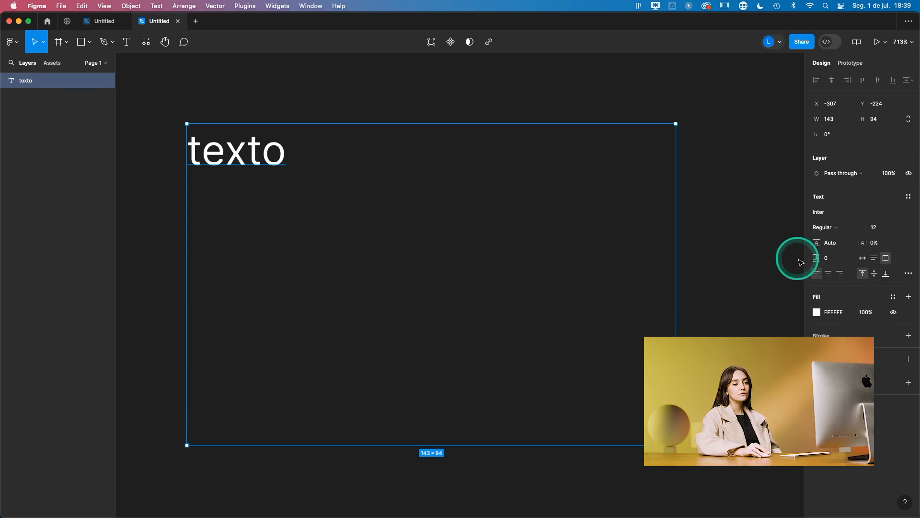
Try centre and right horizontal alignment on the text, and align it vertically to the middle of its box.
left_click(832, 275)
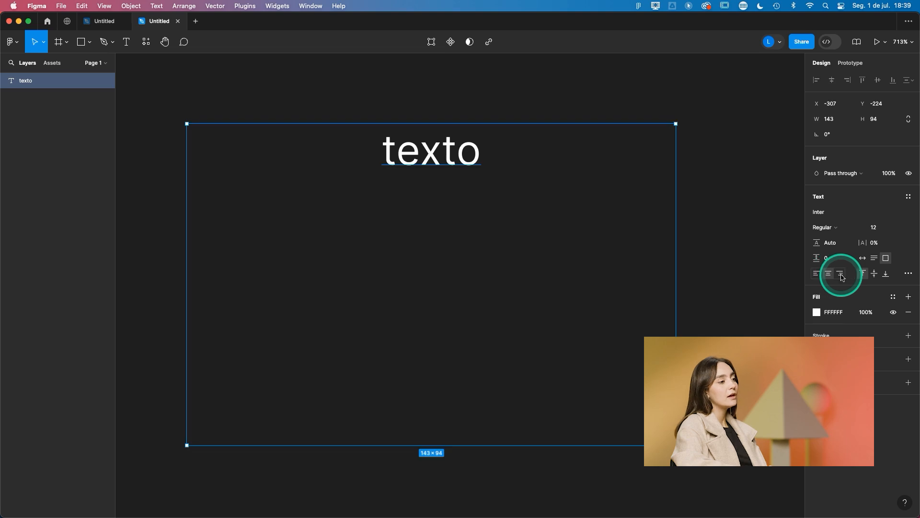
left_click(842, 276)
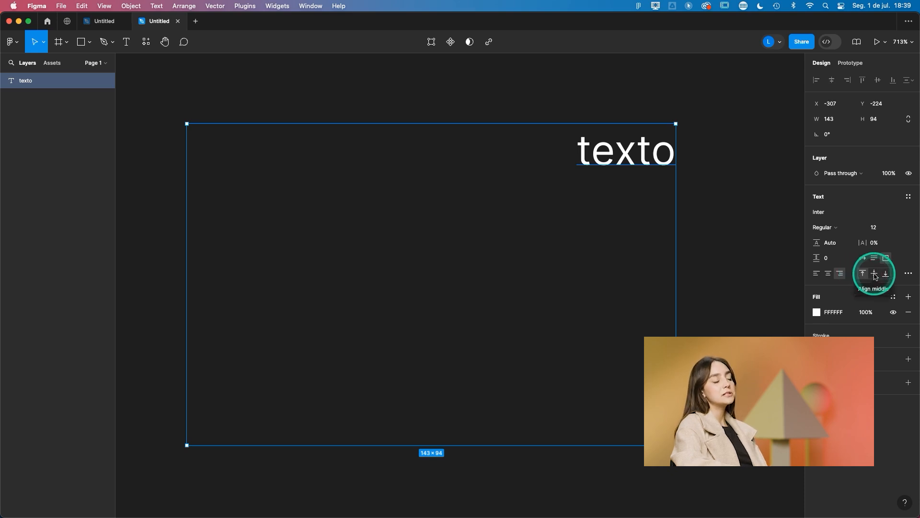
left_click(875, 274)
Try a second line "tedgdydhdydhh" under "texto" in the middle-aligned box, and delete that line again.
double_click(638, 288)
left_click(673, 283)
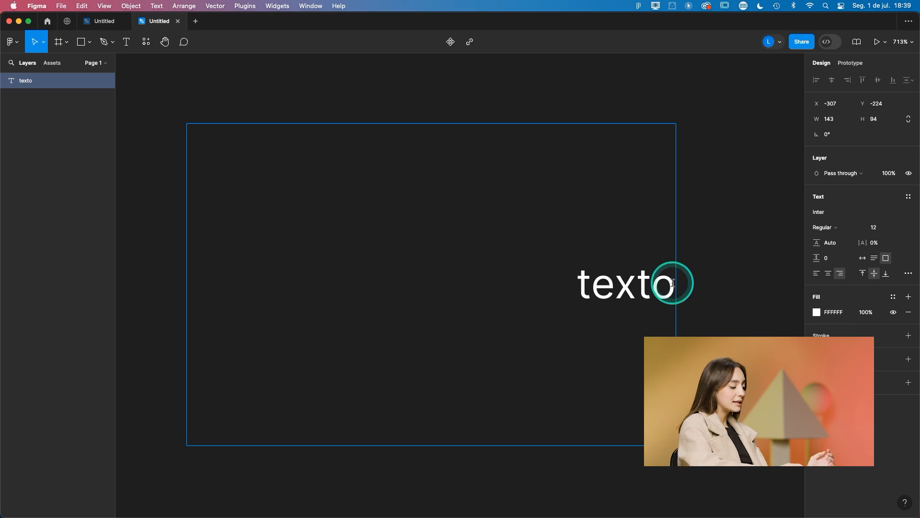
key("Return")
type("tedgdydhdydhhd")
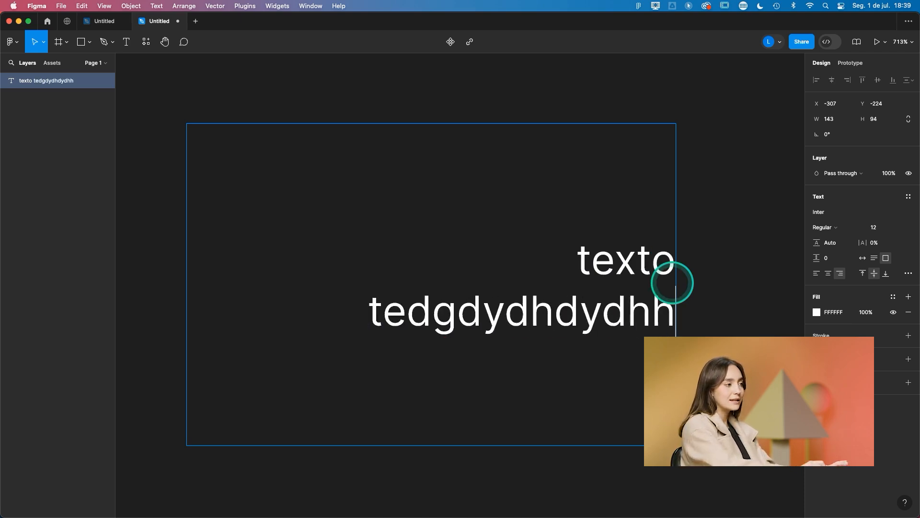
double_click(578, 318)
key("BackSpace")
key("BackSpace")
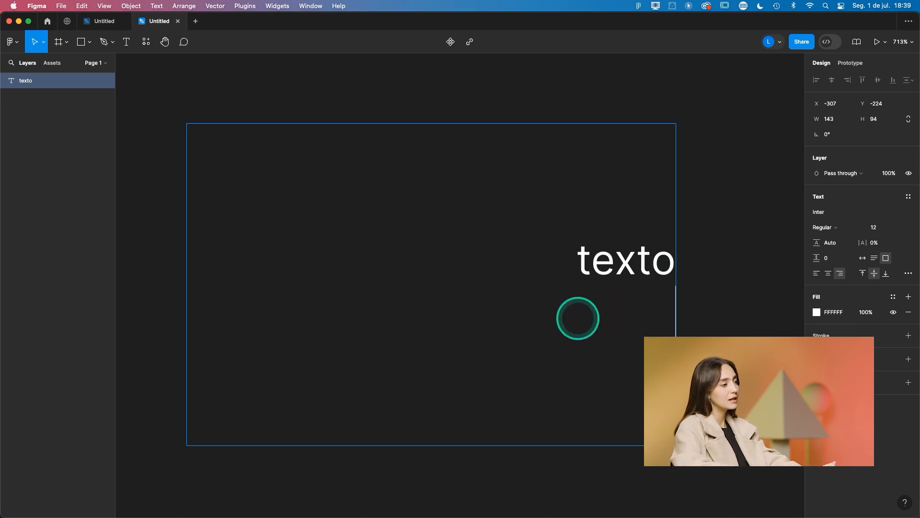
Align the text to the bottom of its box and append "shydhsyshs sjjshsuyshsghsys shgsysysysh" after "texto".
left_click(886, 273)
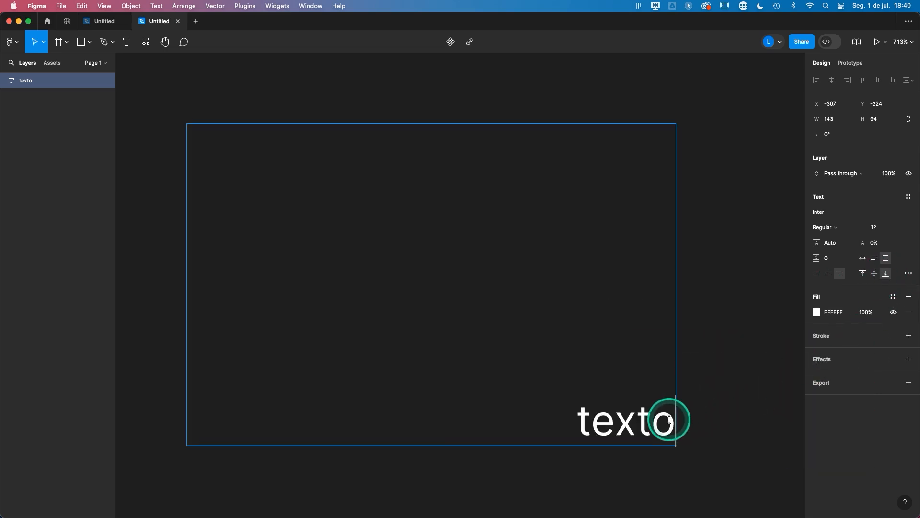
type("shyd")
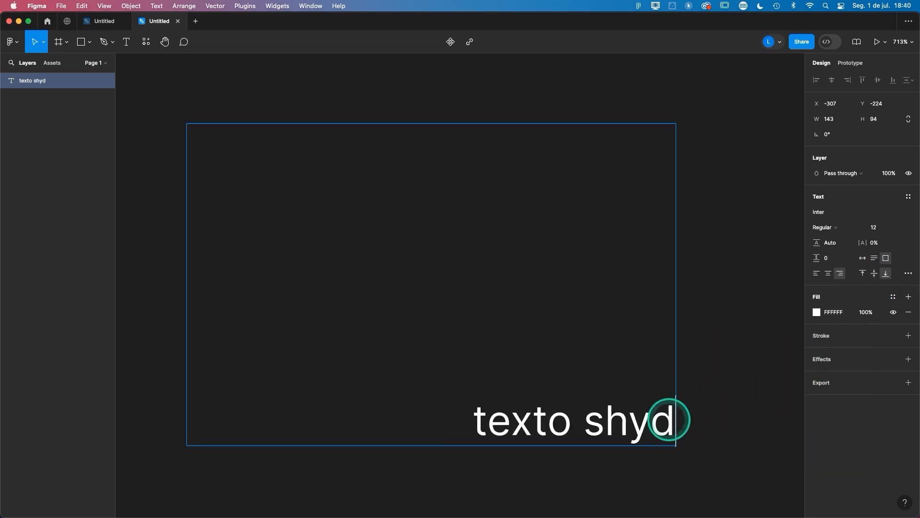
type("hsyshs sjjshsuyshsghsys")
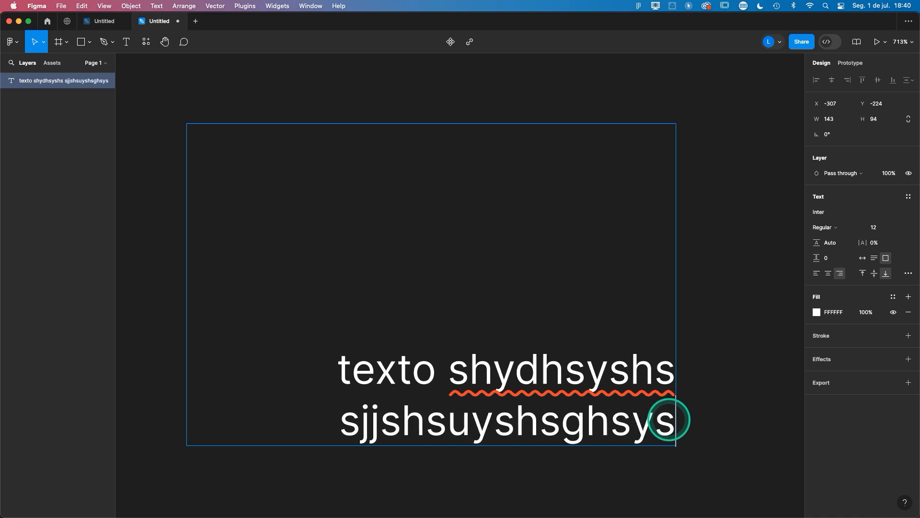
type(" shgsysysysh")
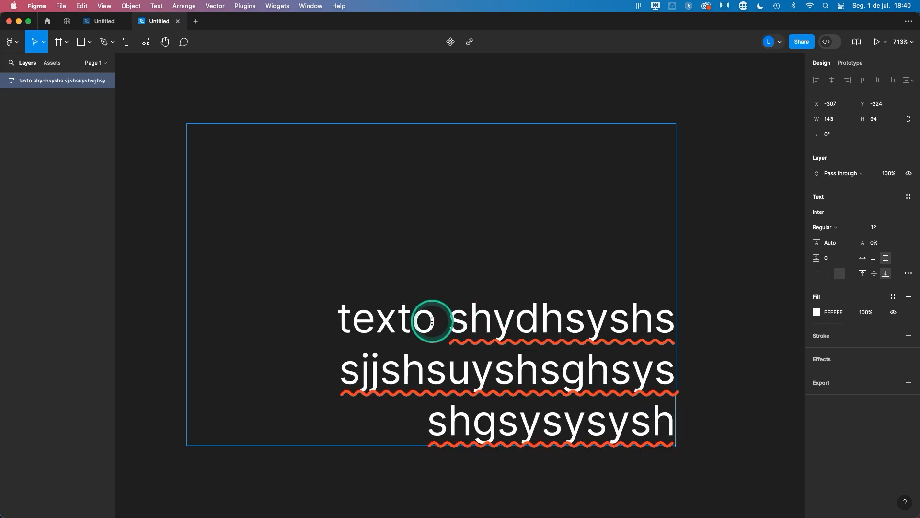
Delete the random words after "texto" in the text box and finish editing the text.
left_click_drag(438, 318, 679, 440)
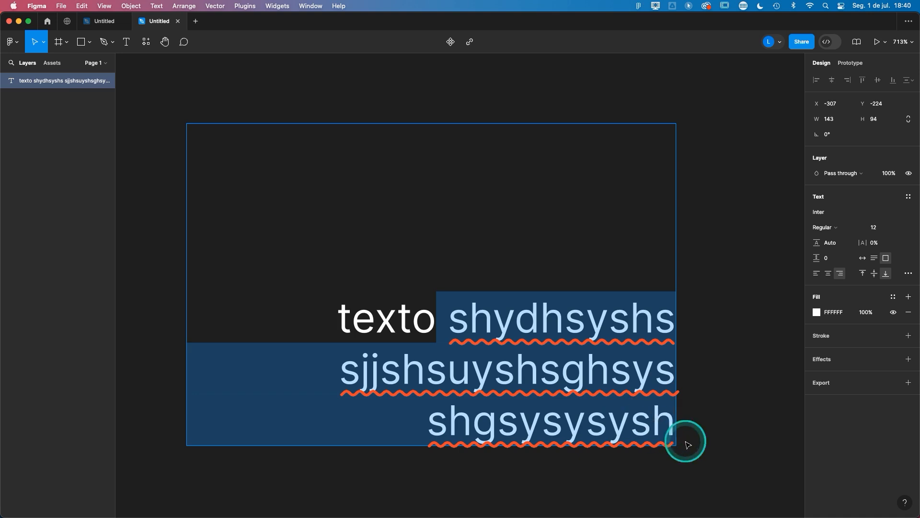
key("BackSpace")
key("BackSpace")
type("o")
key("Escape")
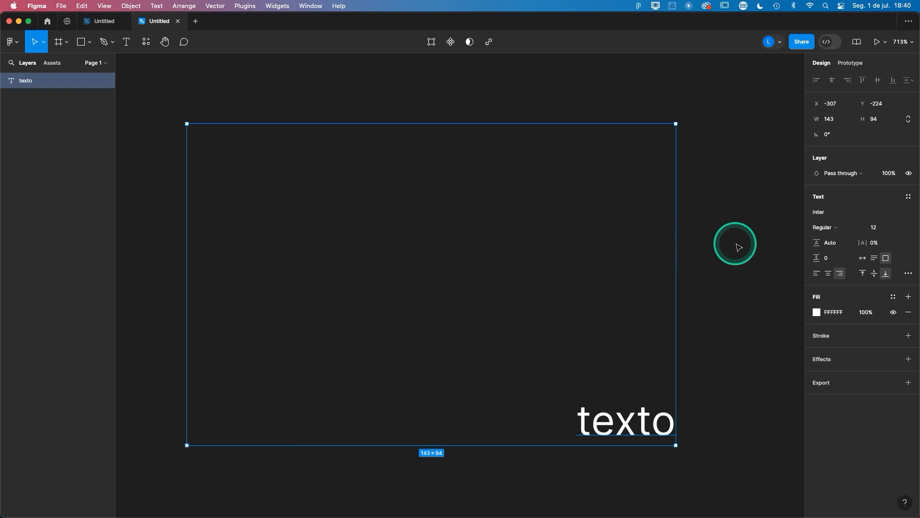
Narrow the text box from its outer side edge to a width of about 77, keeping its height.
left_click(738, 247)
left_click(619, 426)
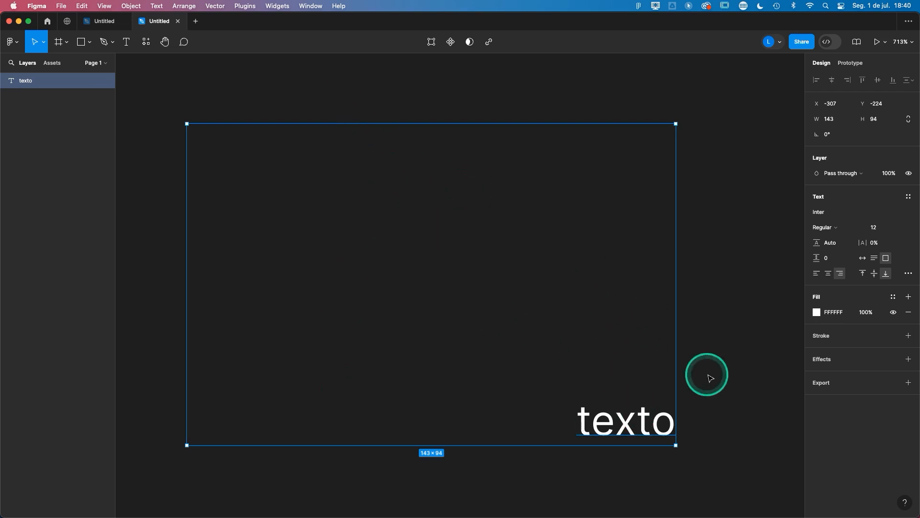
left_click_drag(665, 325, 450, 314)
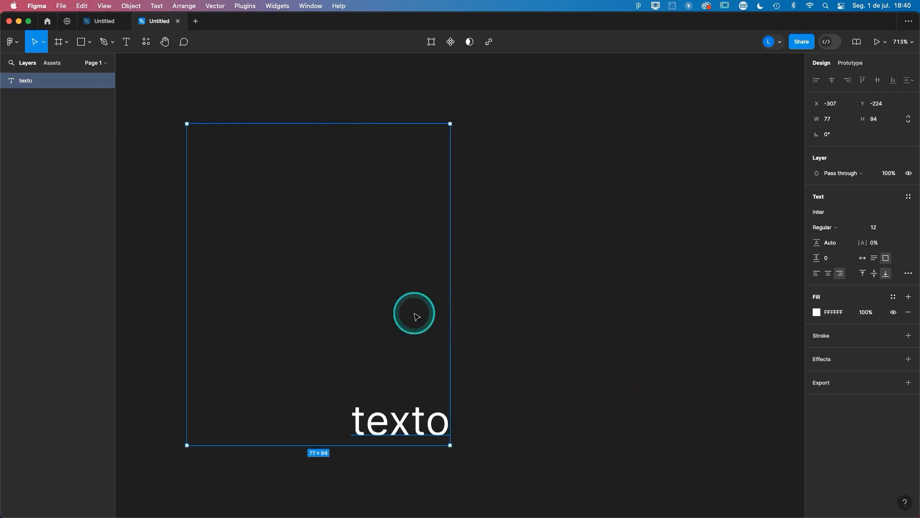
Align the text to the left and to the top of its box.
scroll(477, 308, "left", 5)
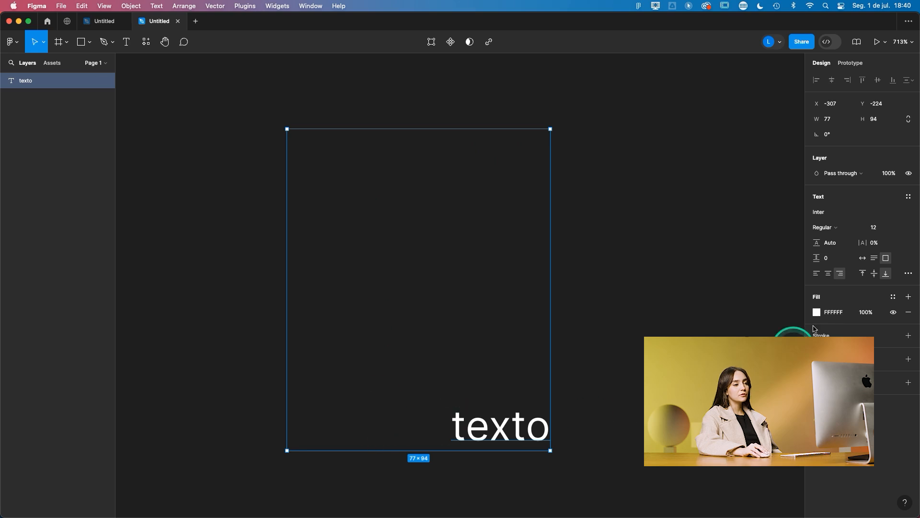
left_click(820, 276)
left_click(863, 274)
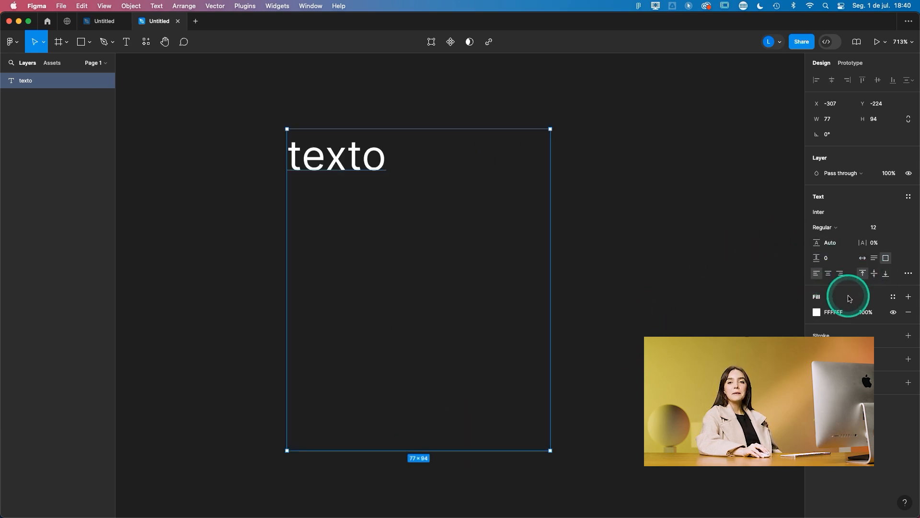
Set the text box to auto width and append "bdhdhdydhdy" as a second word after "texto".
left_click(863, 259)
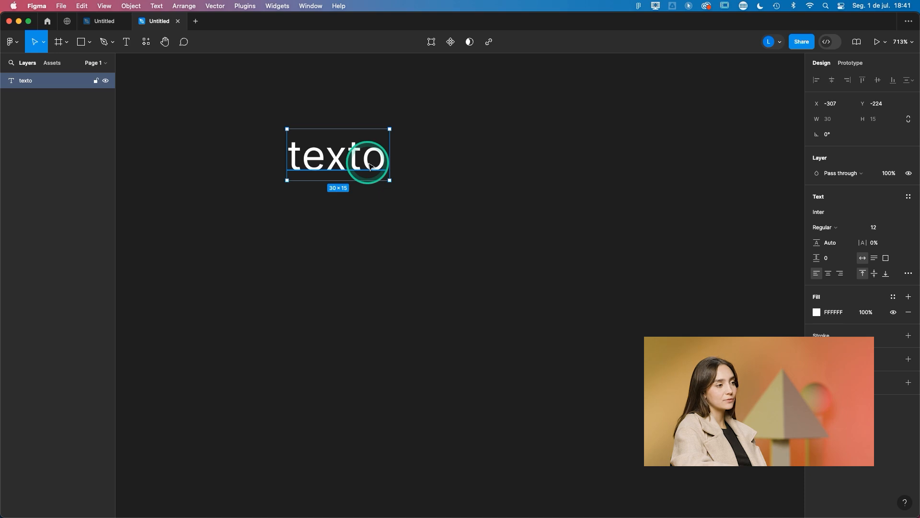
double_click(384, 154)
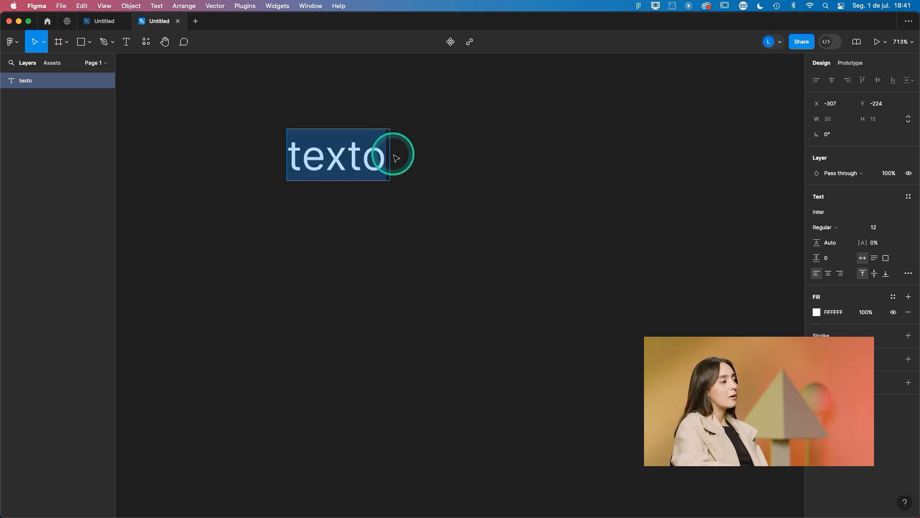
left_click(388, 154)
type("bdhdhdydhdy")
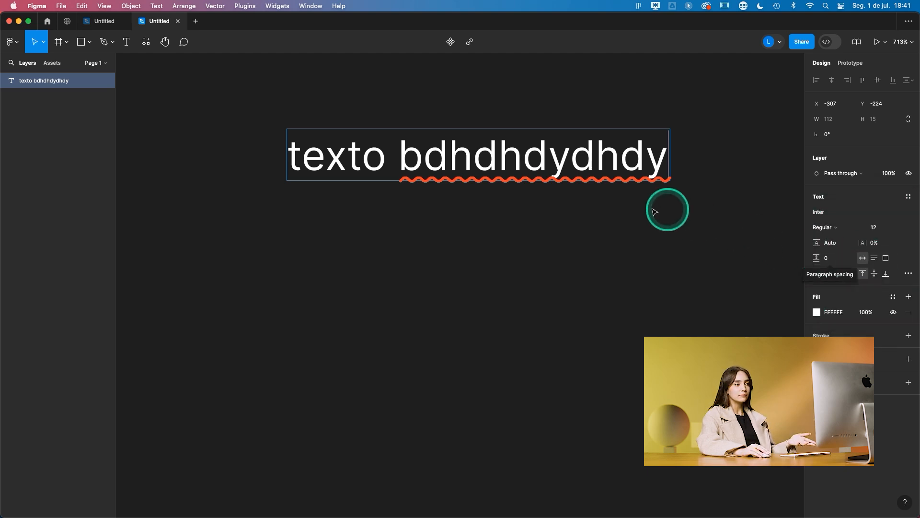
Set the text box to auto height and extend its last word with "gsgsghshshsyhsyshsyshsyshsyshshs".
double_click(582, 173)
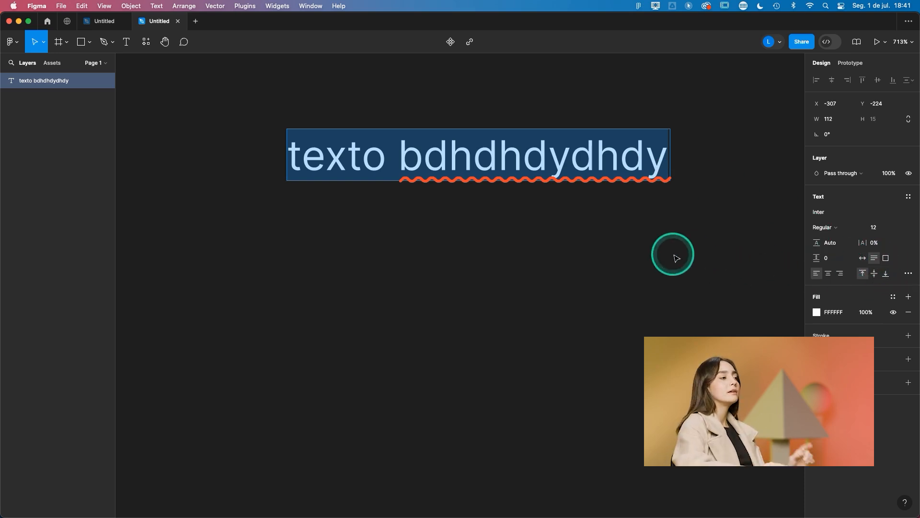
left_click(664, 151)
type("g")
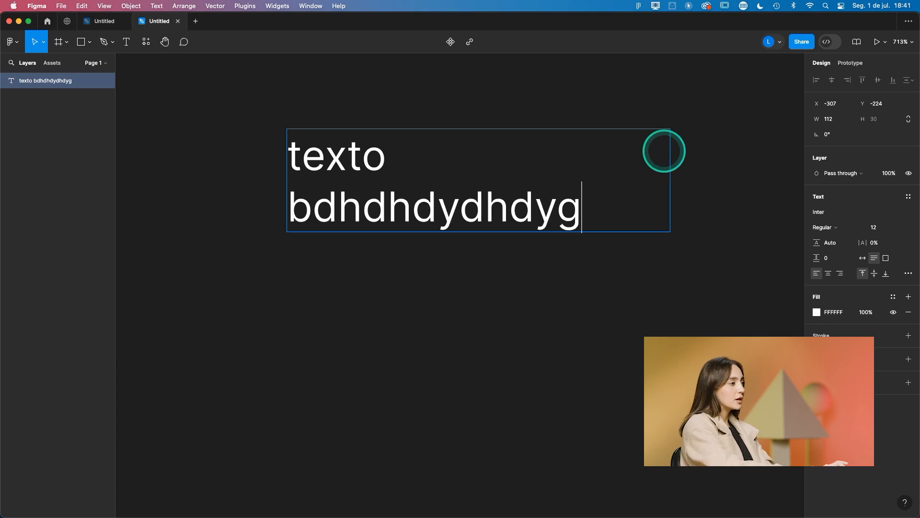
type("sgsghshshsyhsyshsyshsyshsyshshs")
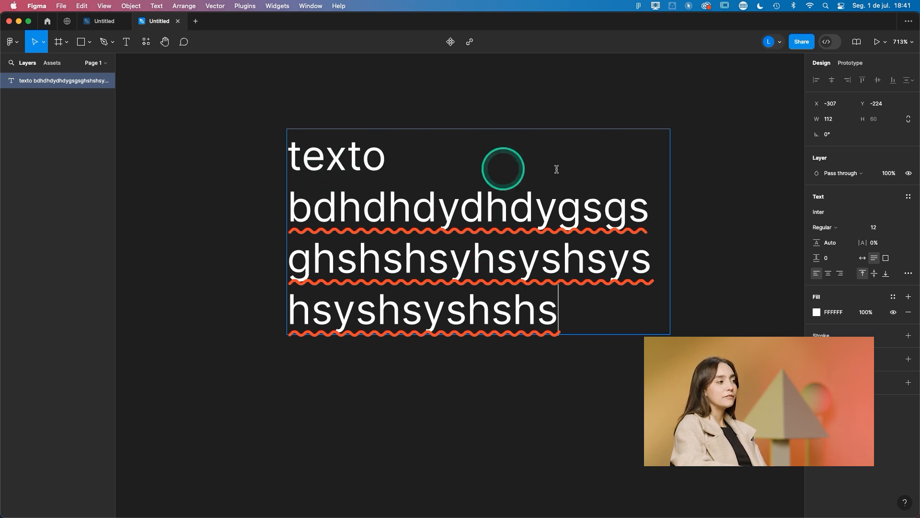
Set the text box back to auto width, and resize it by hand to a fixed size of about 130 × 99.
left_click(863, 258)
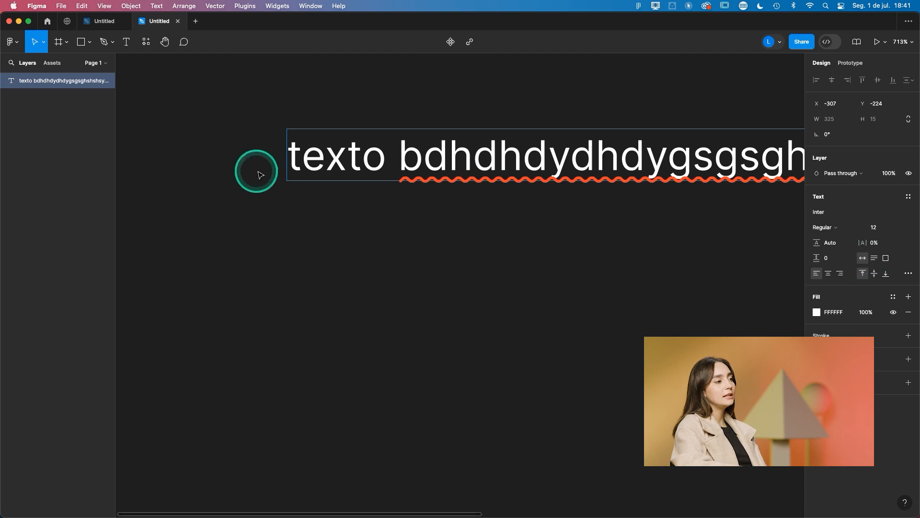
left_click_drag(753, 239, 460, 235)
left_click_drag(697, 250, 450, 237)
left_click_drag(549, 247, 390, 244)
left_click_drag(318, 228, 554, 247)
scroll(542, 249, "down", 5)
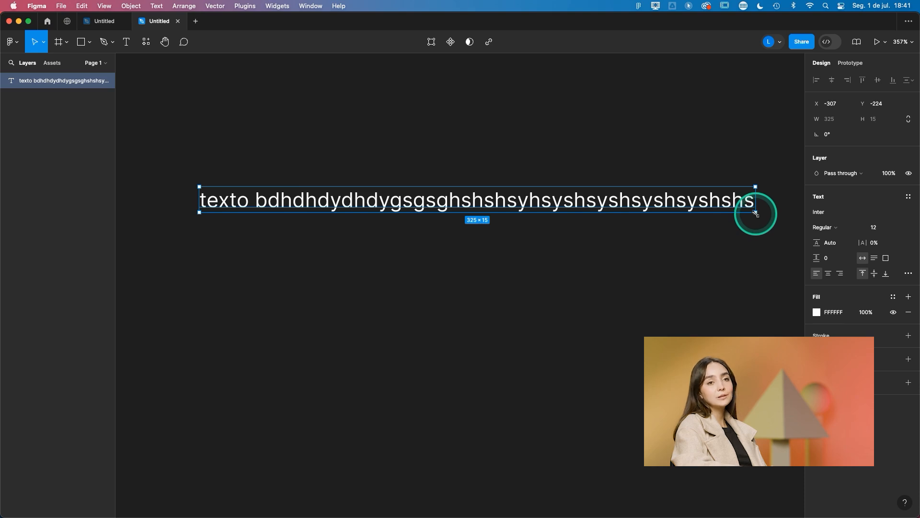
left_click_drag(756, 212, 422, 356)
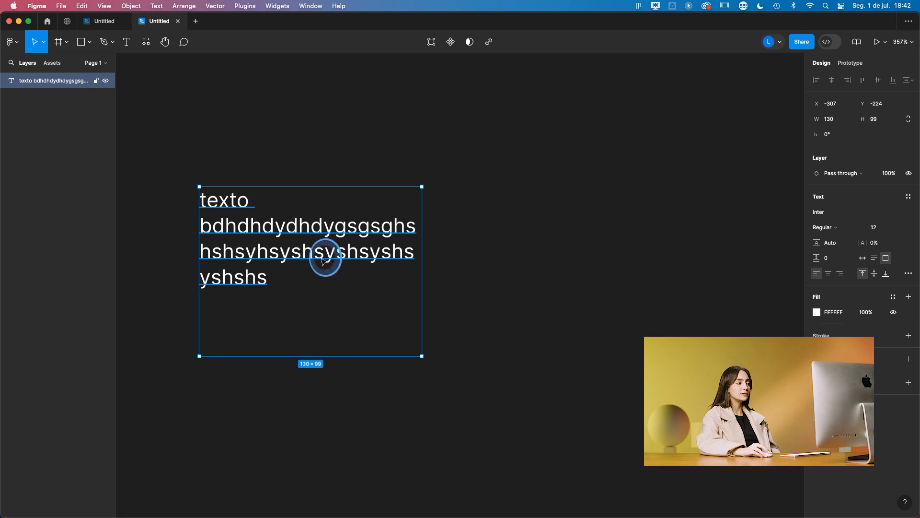
Append a long run of random letters such as "lasuybhjBchsabcash" until the text overflows the fixed-size box, and finish editing.
double_click(291, 276)
type("hd")
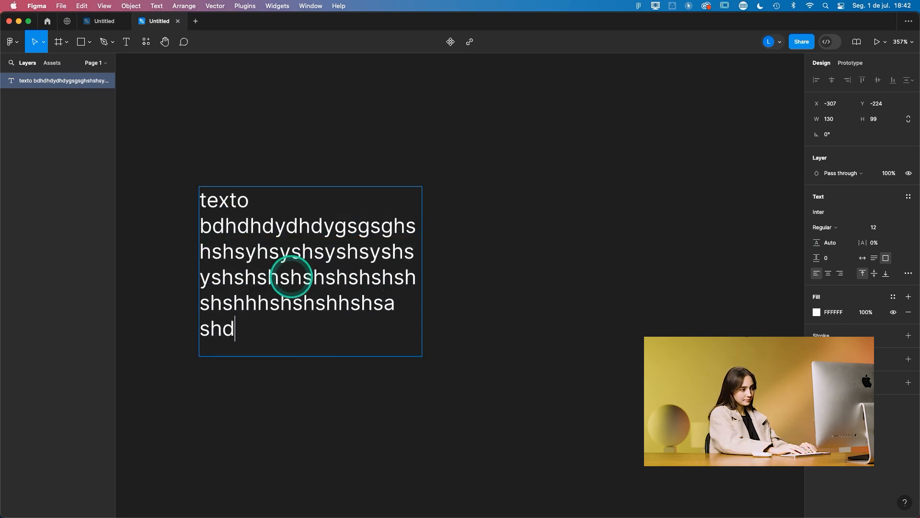
type("lasuybhjBchsabcashbhabdykuashdygsdluysgadygsadgysg")
type("dygsygdy")
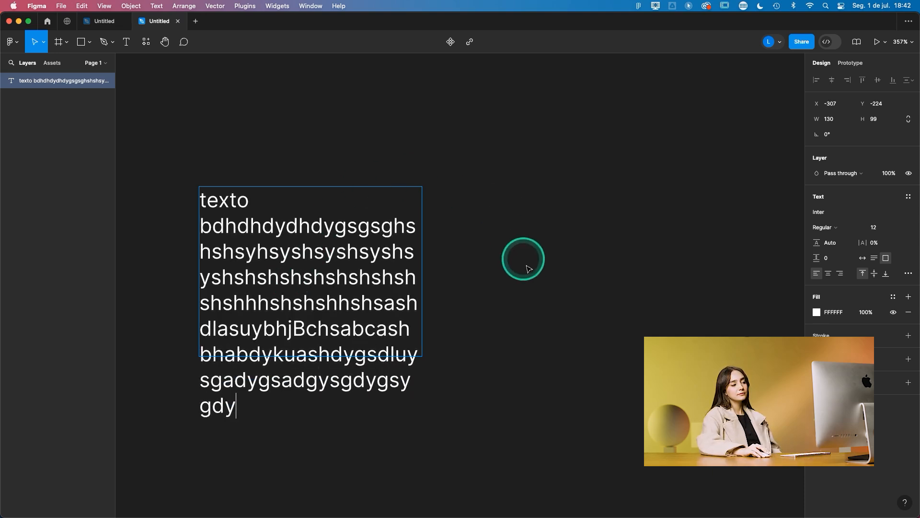
left_click(512, 298)
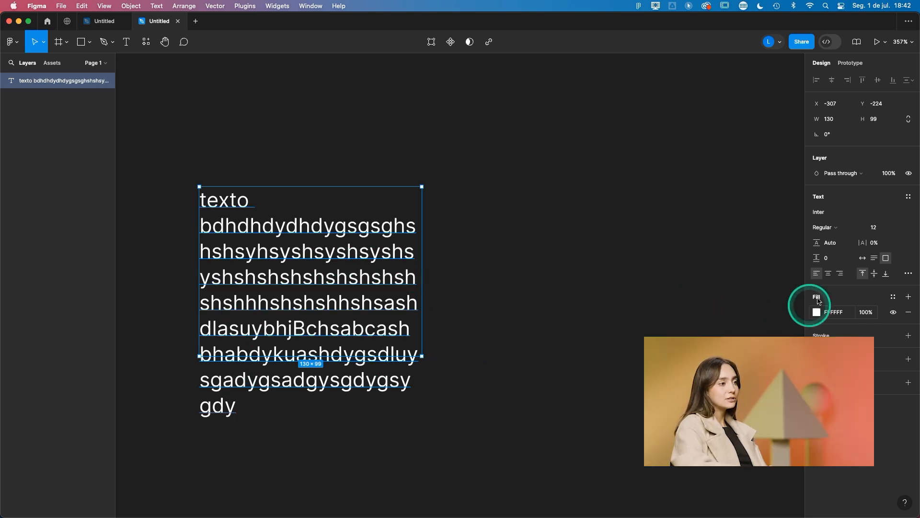
Try auto width on the overflowing text box, undo it, and set the box to auto height.
left_click(863, 259)
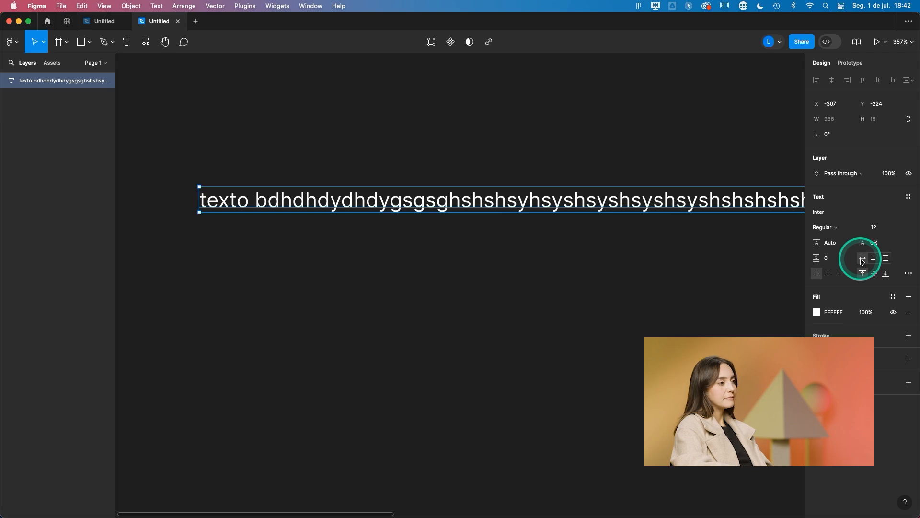
key("super+z")
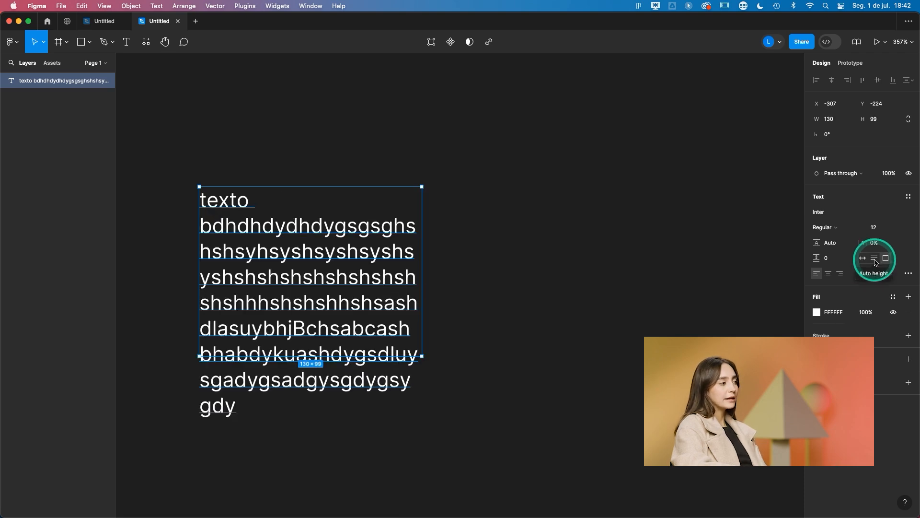
left_click(875, 262)
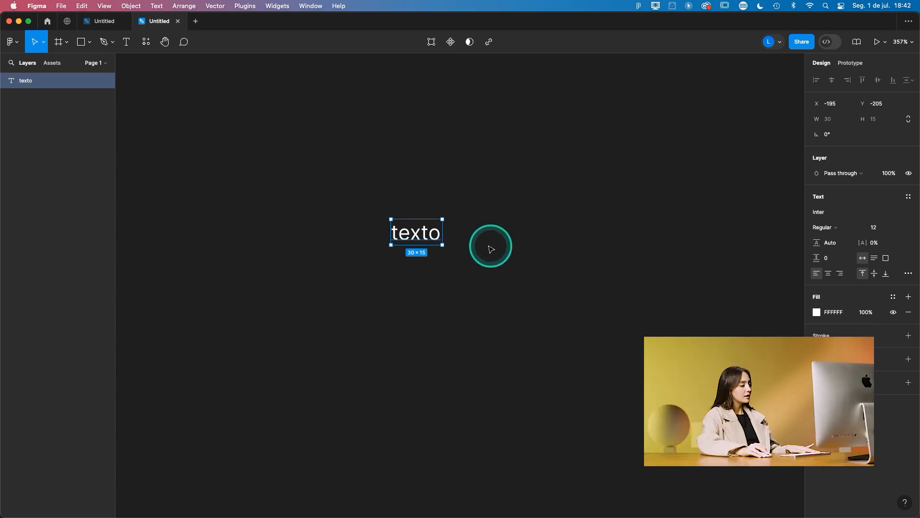
Open the type settings of the "texto" text, move them beside the text, and view the Details options.
scroll(380, 231, "up", 5)
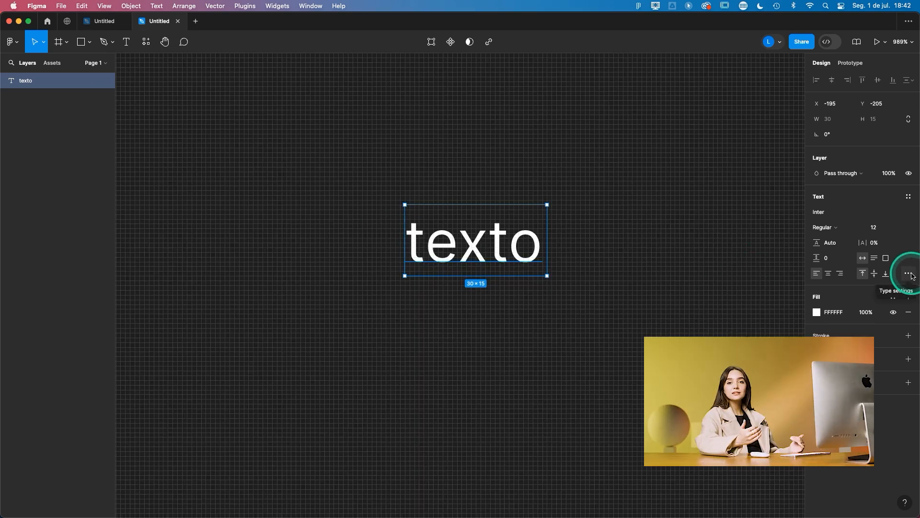
left_click(909, 274)
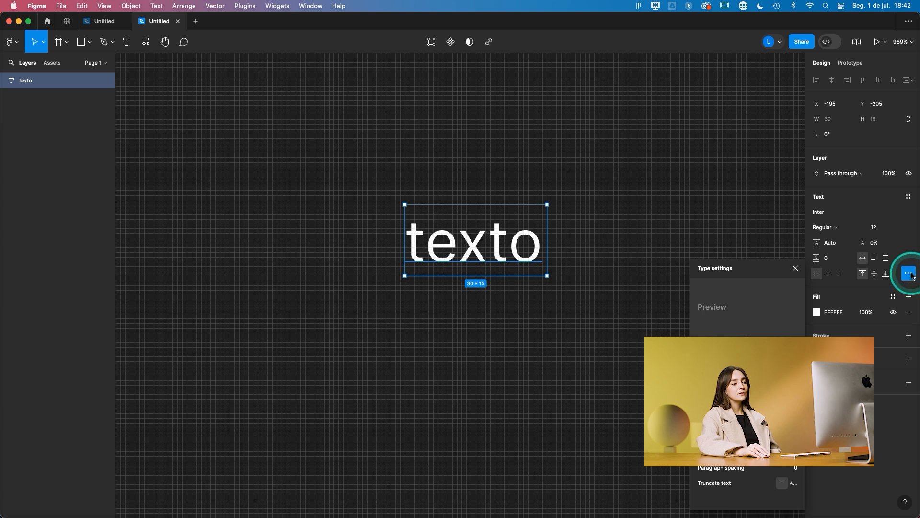
left_click_drag(786, 279, 654, 117)
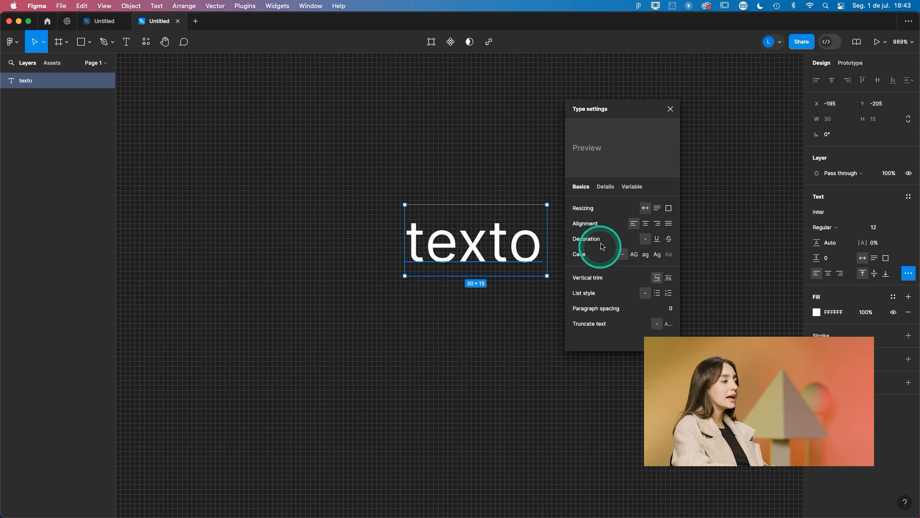
left_click(606, 190)
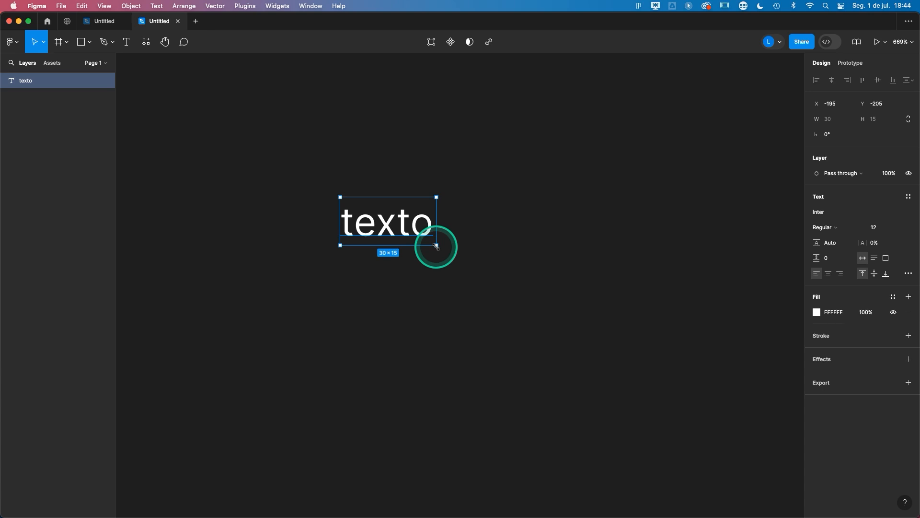
Resize the "texto" text box by hand to about 64 × 46, and undo the resizing.
left_click_drag(436, 247, 539, 378)
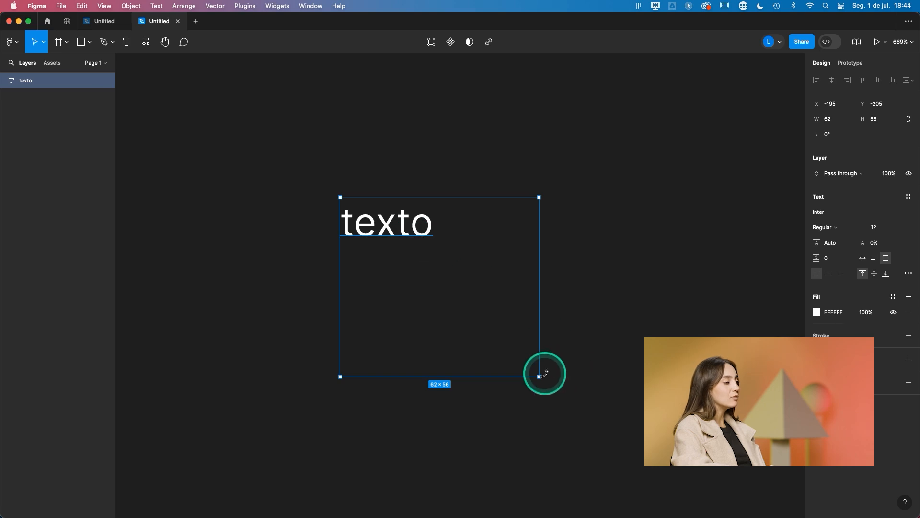
left_click_drag(539, 377, 545, 344)
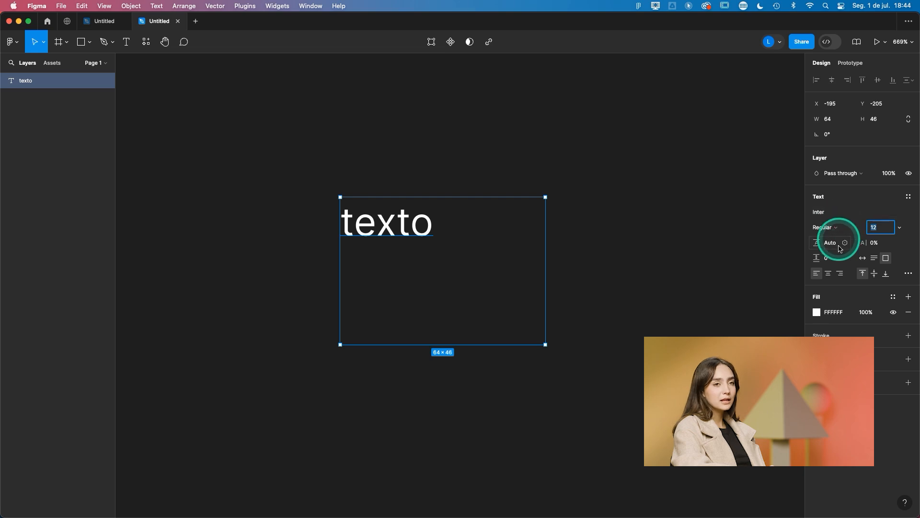
key("super+z")
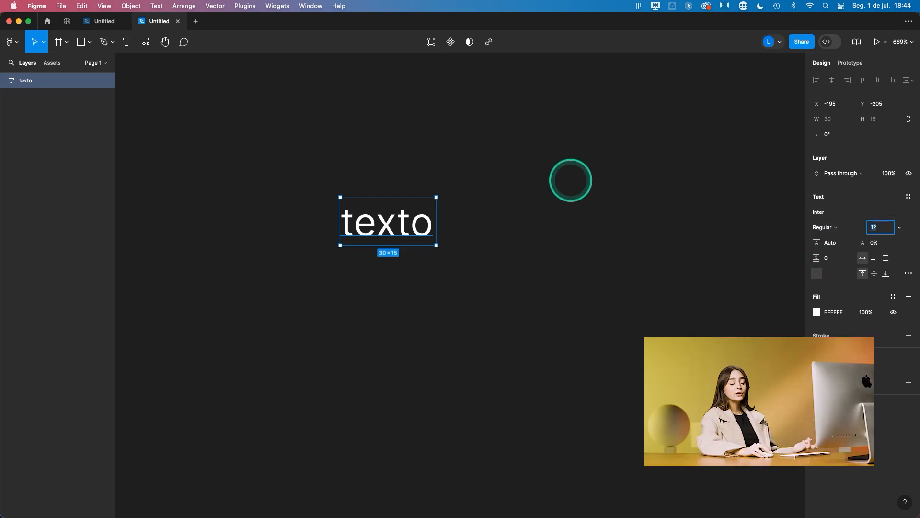
Enlarge the "texto" text proportionally from its lower-right corner with the Scale tool.
left_click(43, 50)
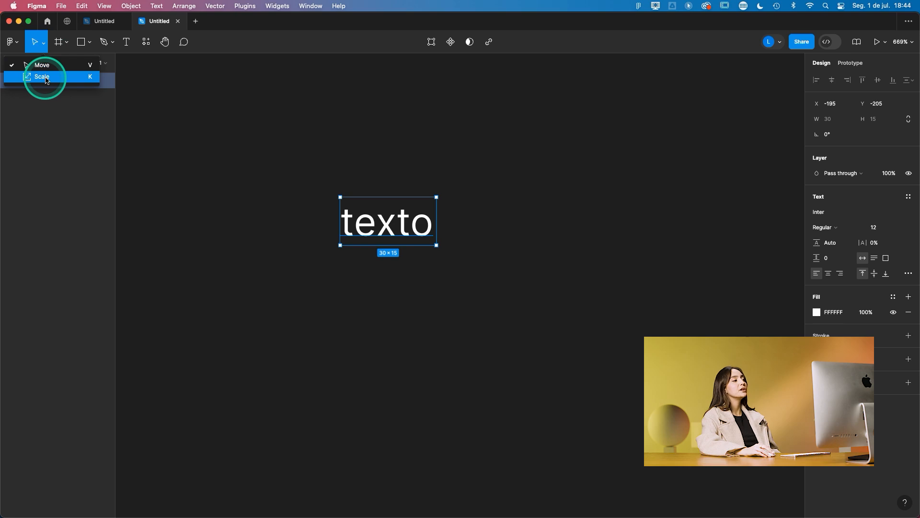
left_click(424, 155)
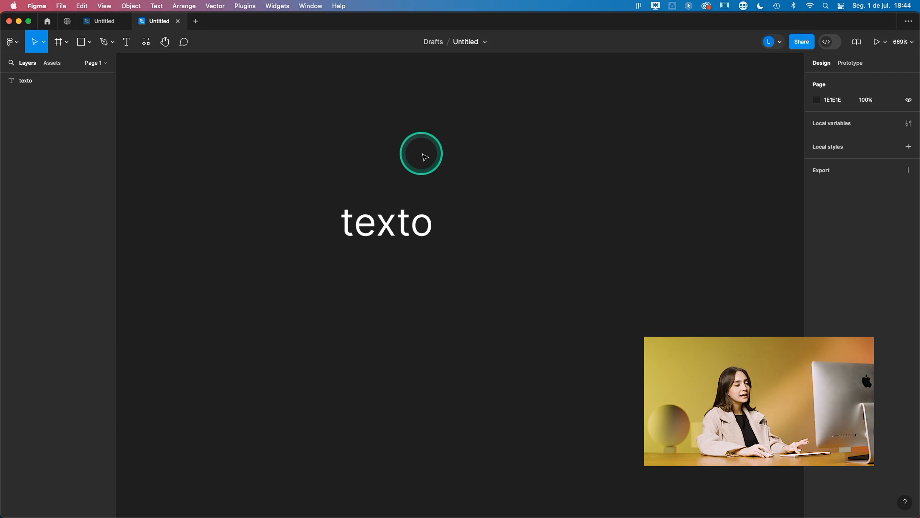
key("k")
left_click(428, 224)
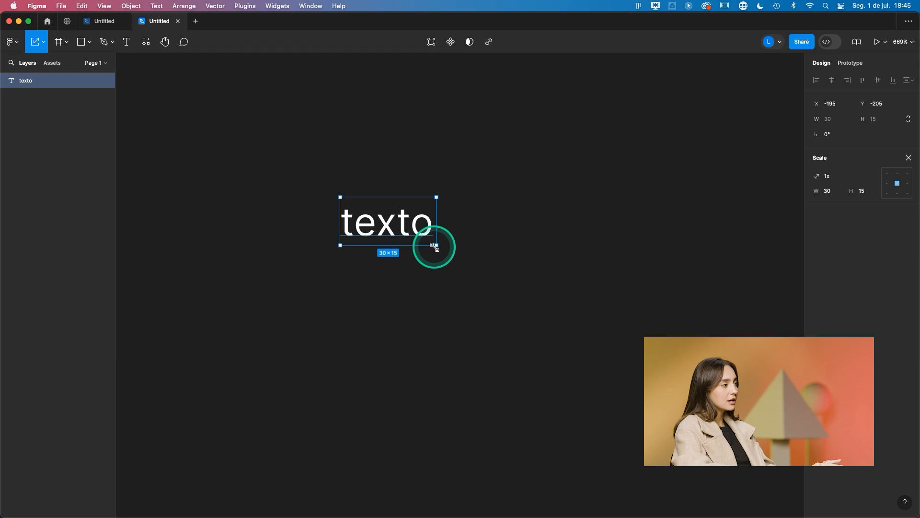
key("v")
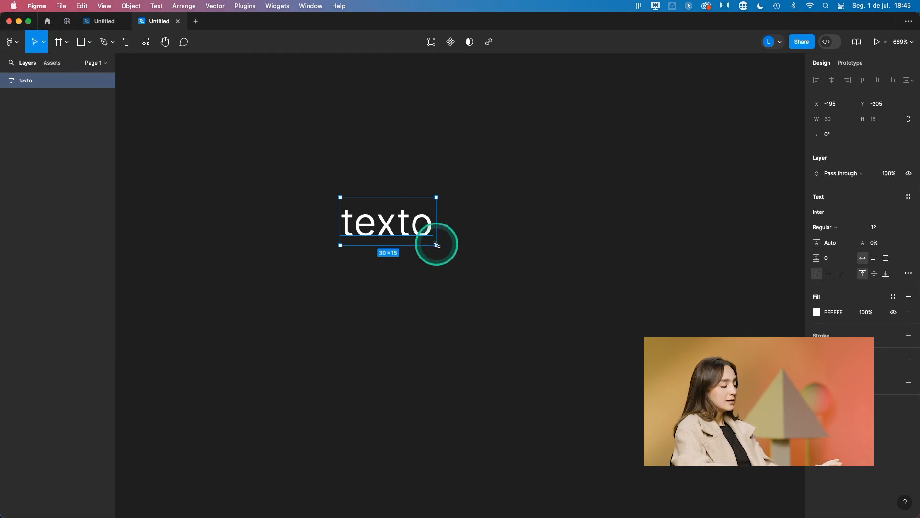
key("k")
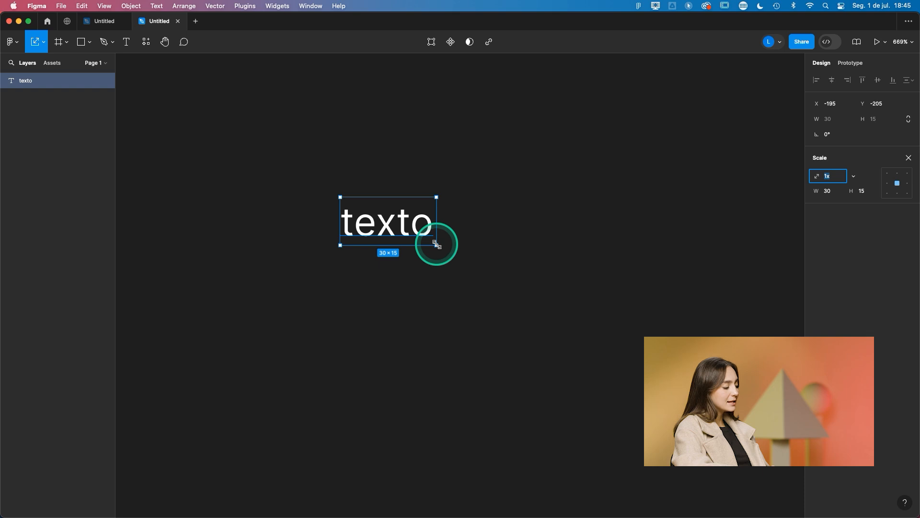
left_click_drag(436, 244, 585, 318)
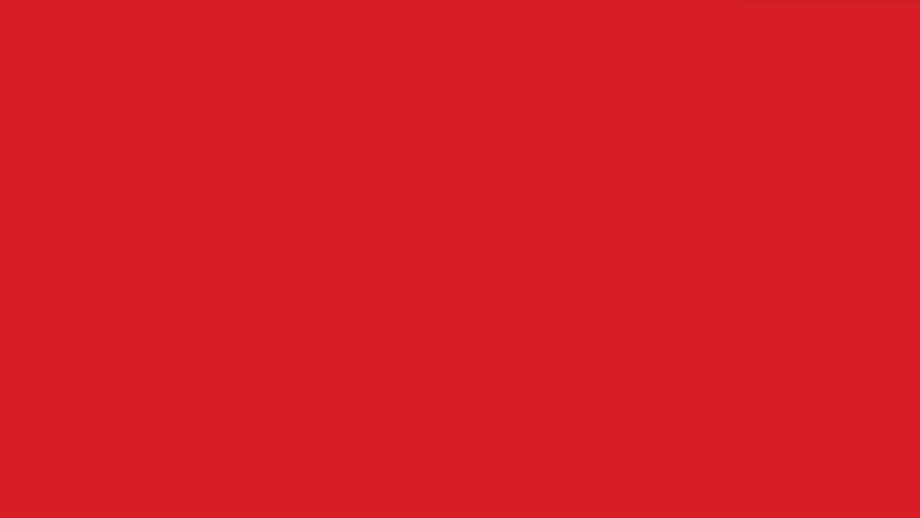